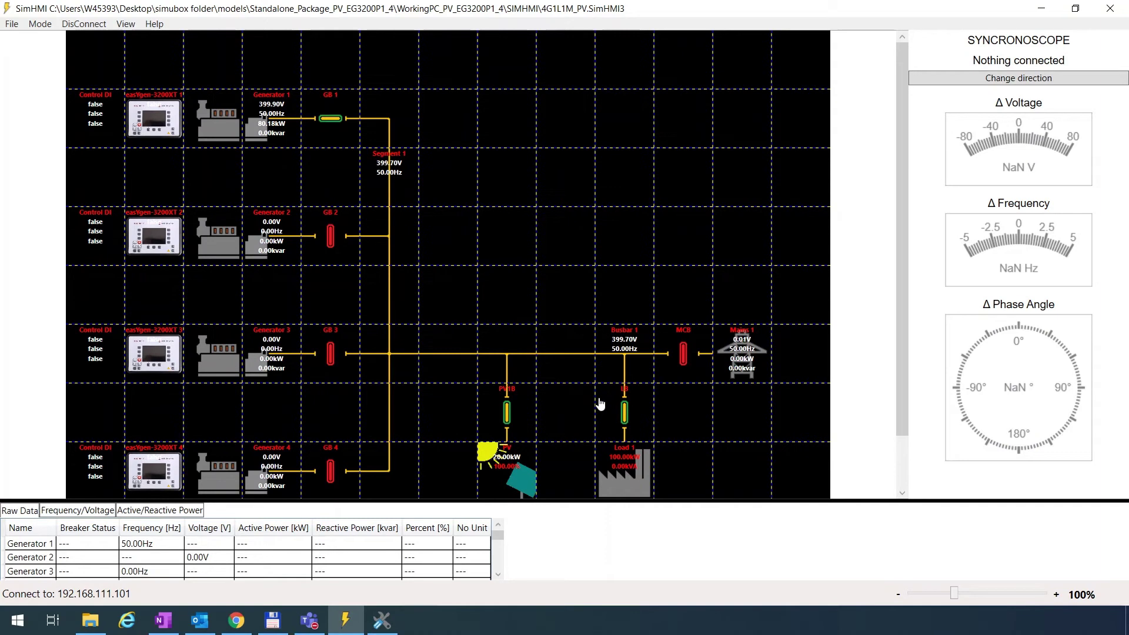
# - Open ToolKit's PV load reference page under Configure application > Miscellaneous
pyautogui.click(385, 624)
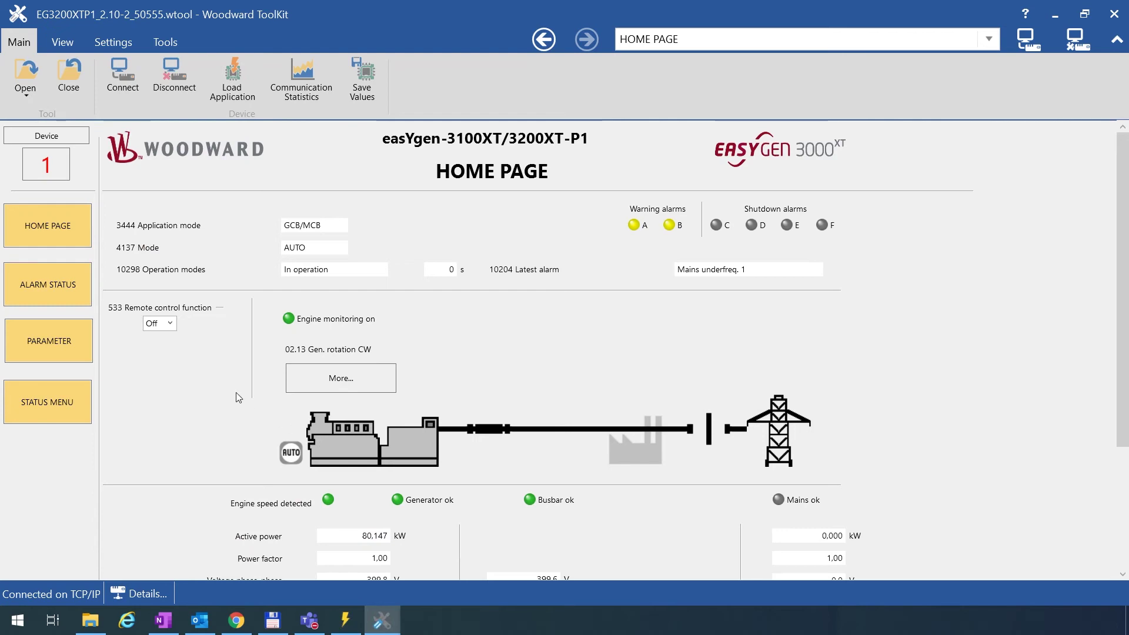
pyautogui.click(73, 344)
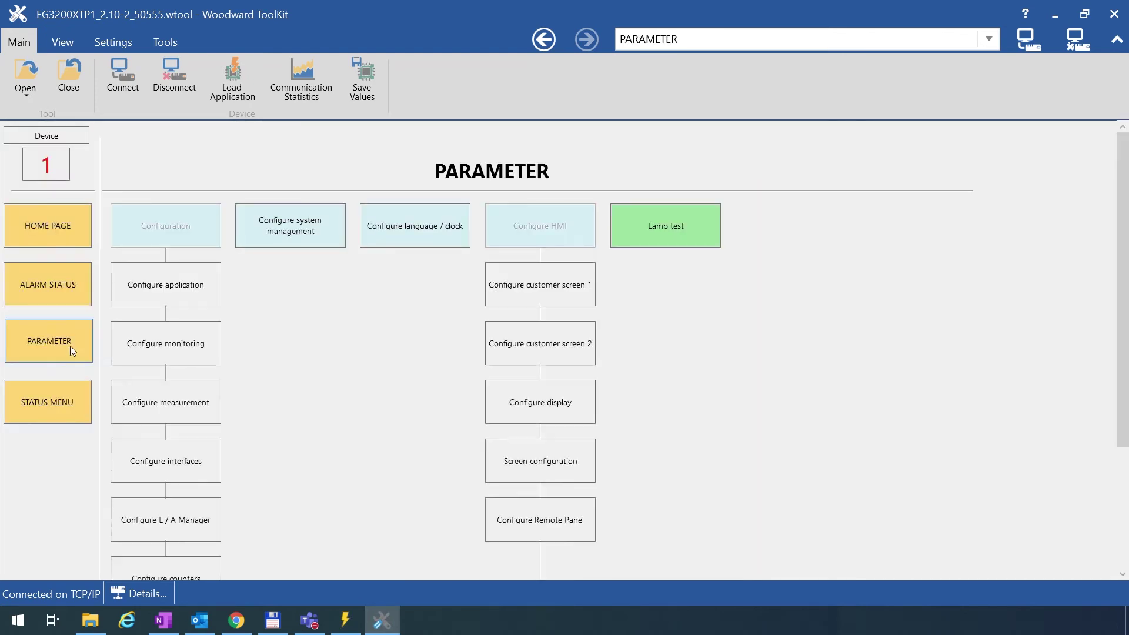
pyautogui.click(229, 296)
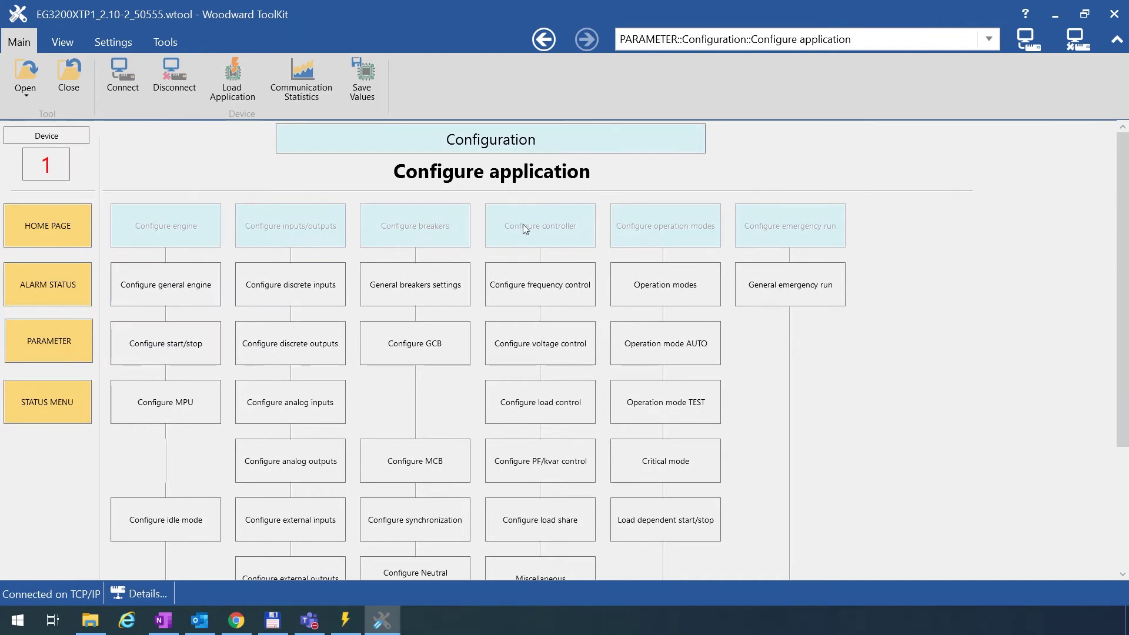
pyautogui.scroll(-2, 527, 239)
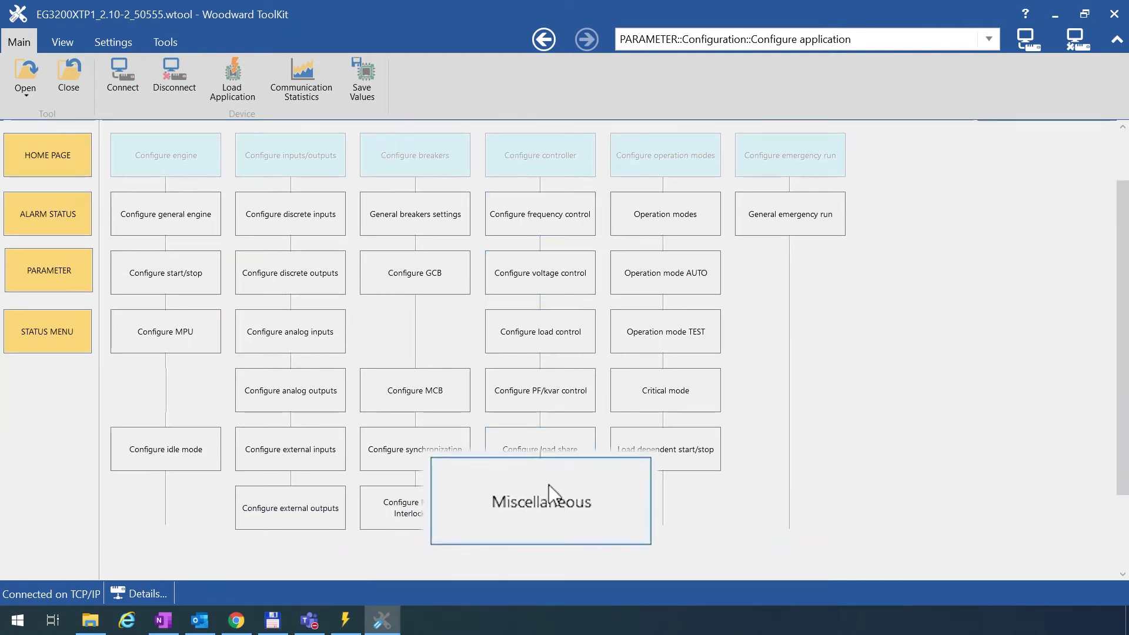
pyautogui.click(551, 497)
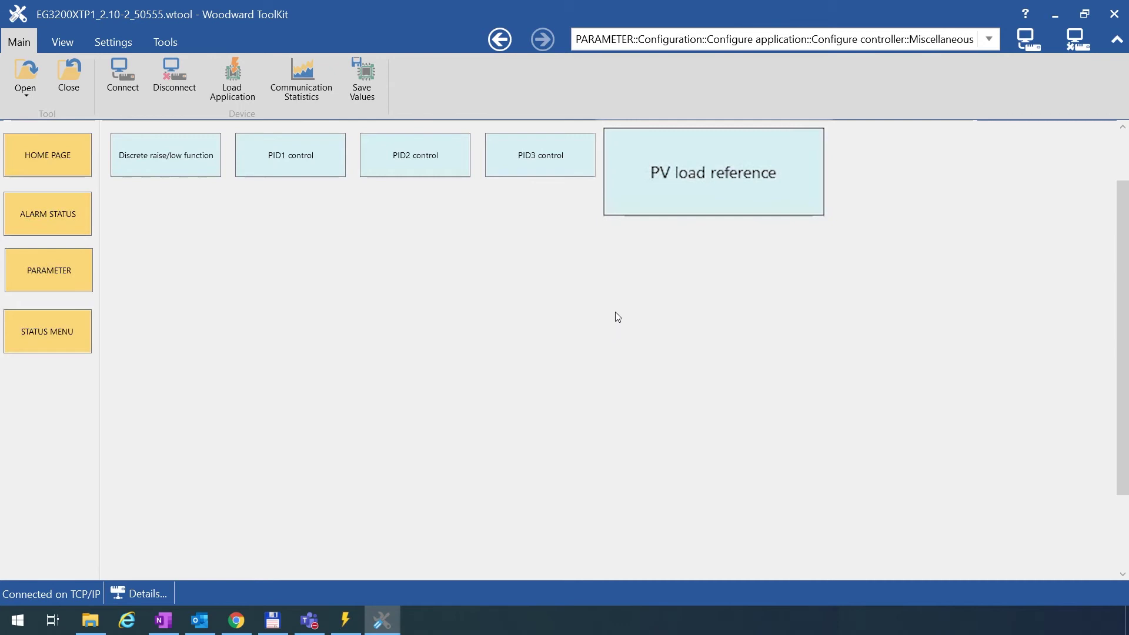
pyautogui.click(670, 162)
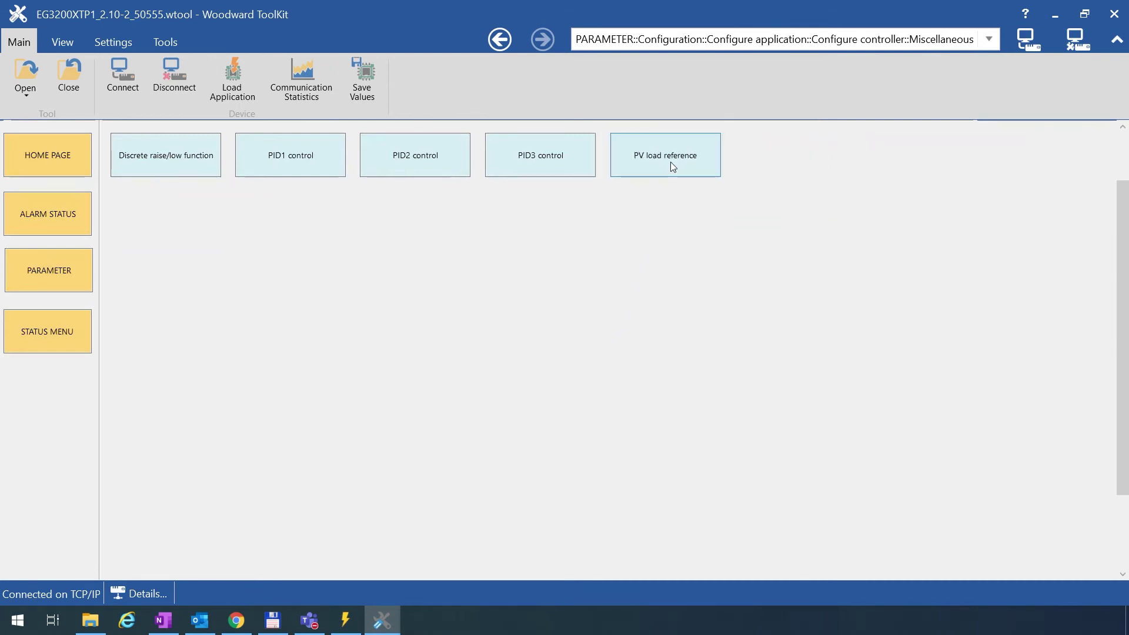
pyautogui.scroll(2, 415, 218)
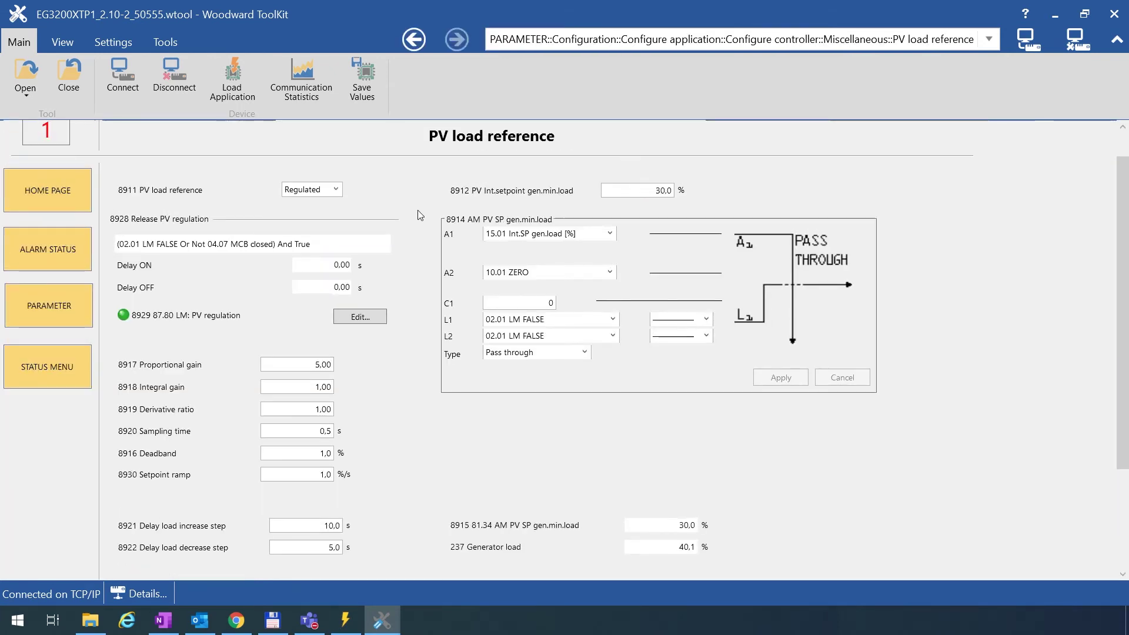
pyautogui.scroll(-1, 416, 218)
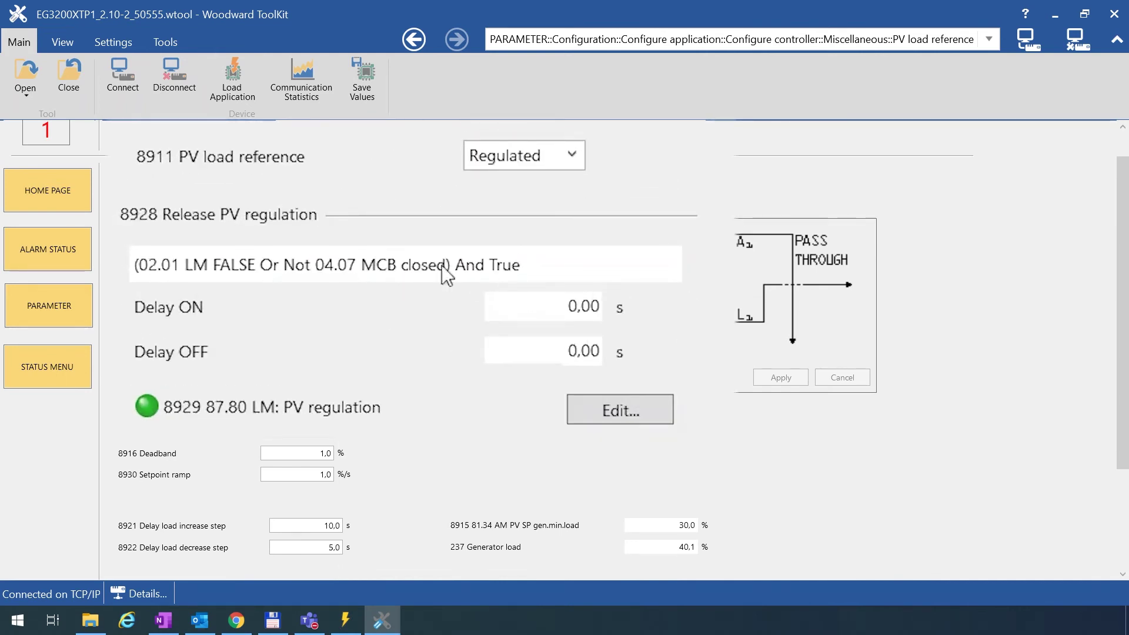
# - Inspect the 8928 Release PV regulation logic and close it unchanged
pyautogui.click(644, 411)
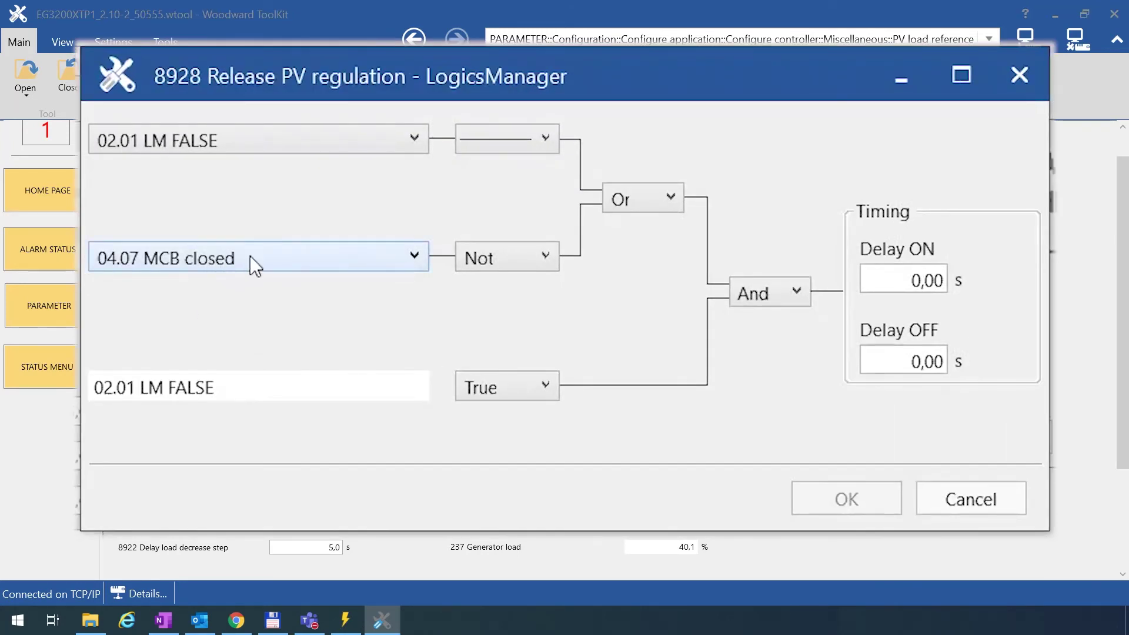
pyautogui.click(926, 486)
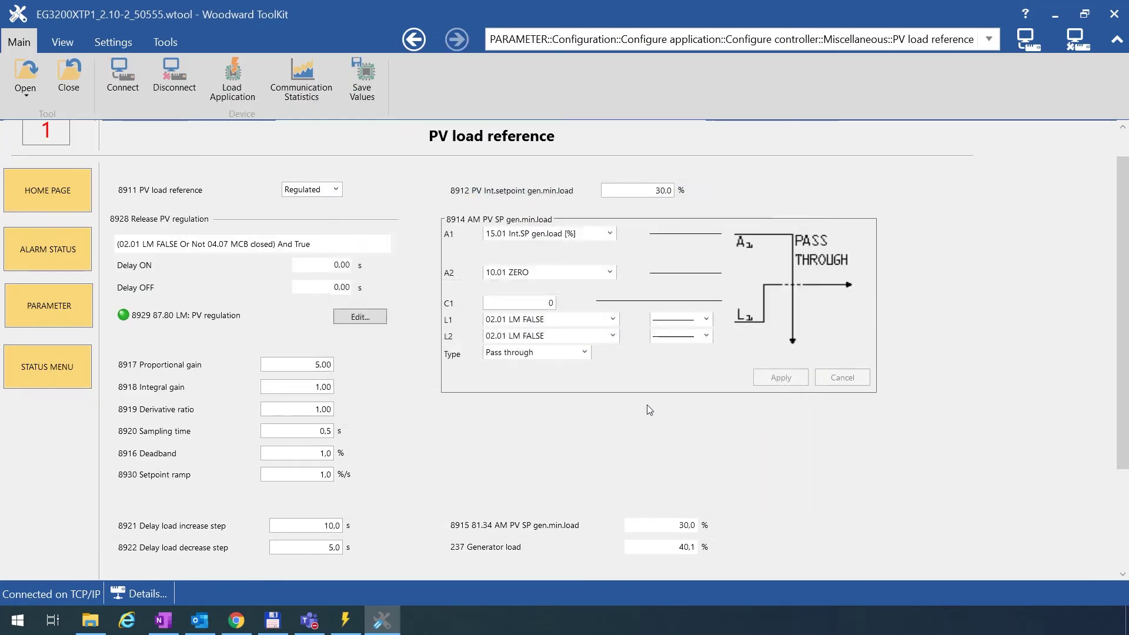
pyautogui.scroll(-1, 433, 394)
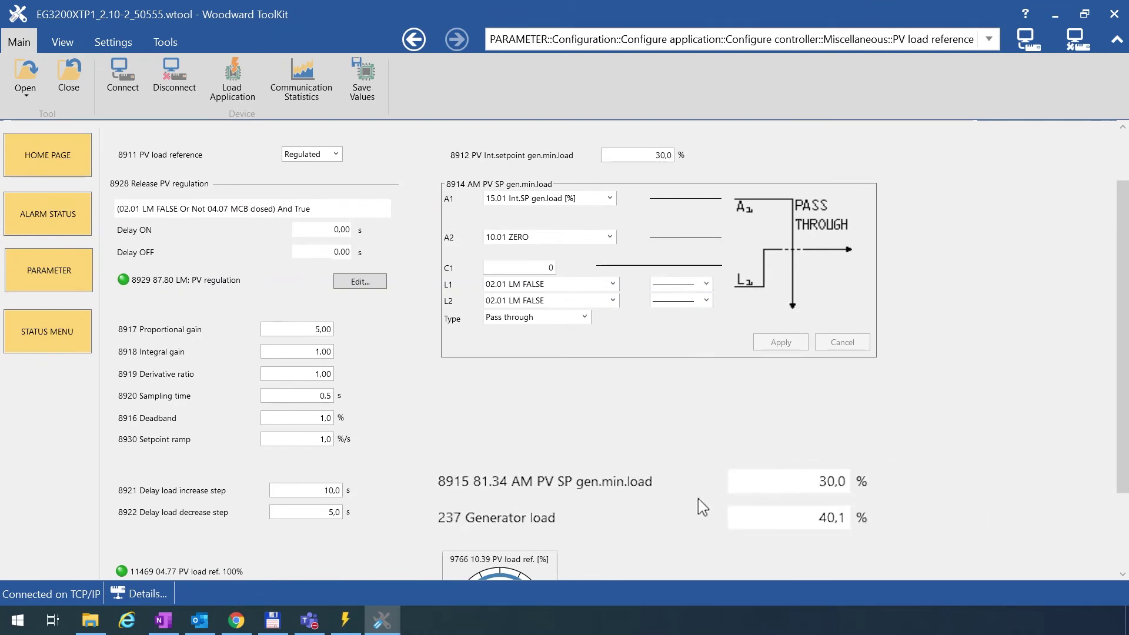
pyautogui.scroll(-3, 698, 505)
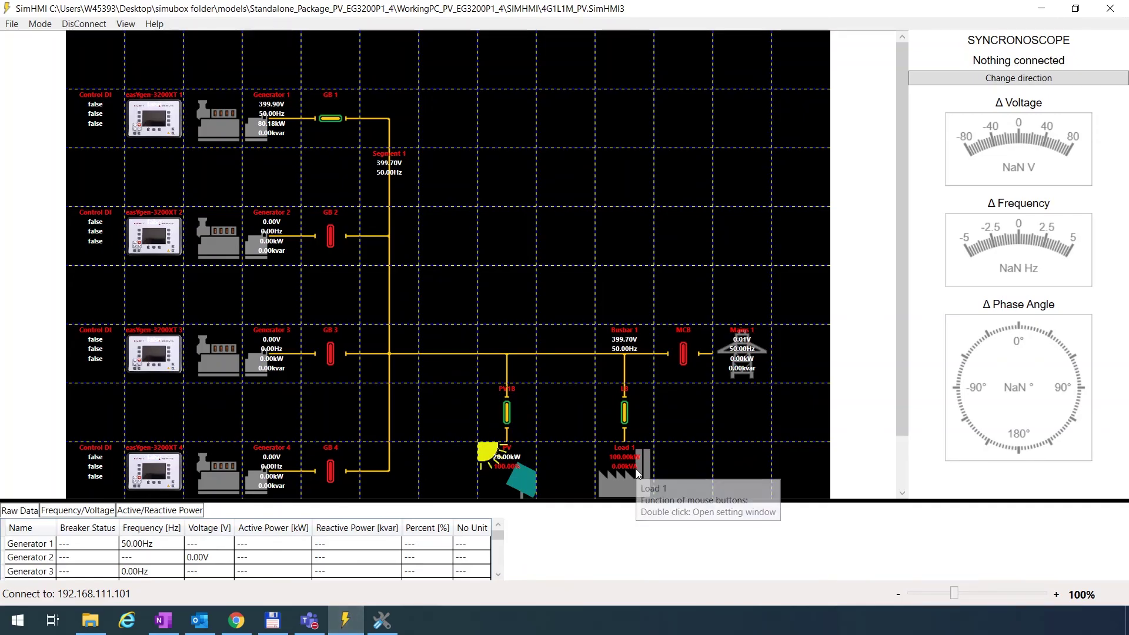
# - Lower Load 1's active power from 100 kW to 75 kW in SimHMI
pyautogui.click(636, 468)
pyautogui.moveTo(348, 153); pyautogui.dragTo(385, 146)
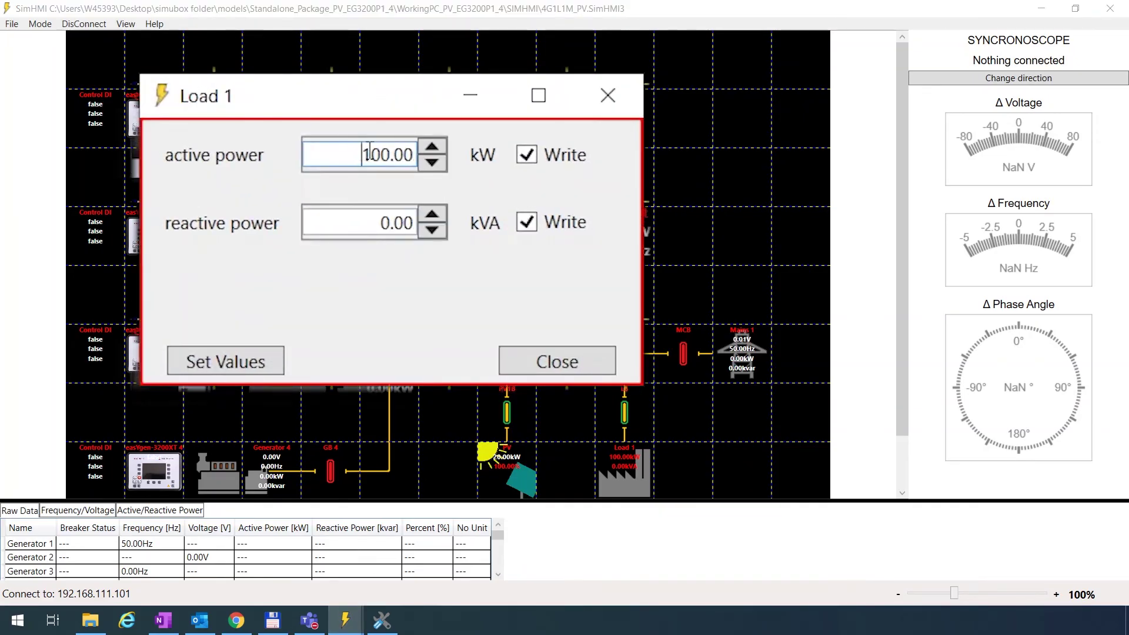
pyautogui.write('75')
pyautogui.click(226, 361)
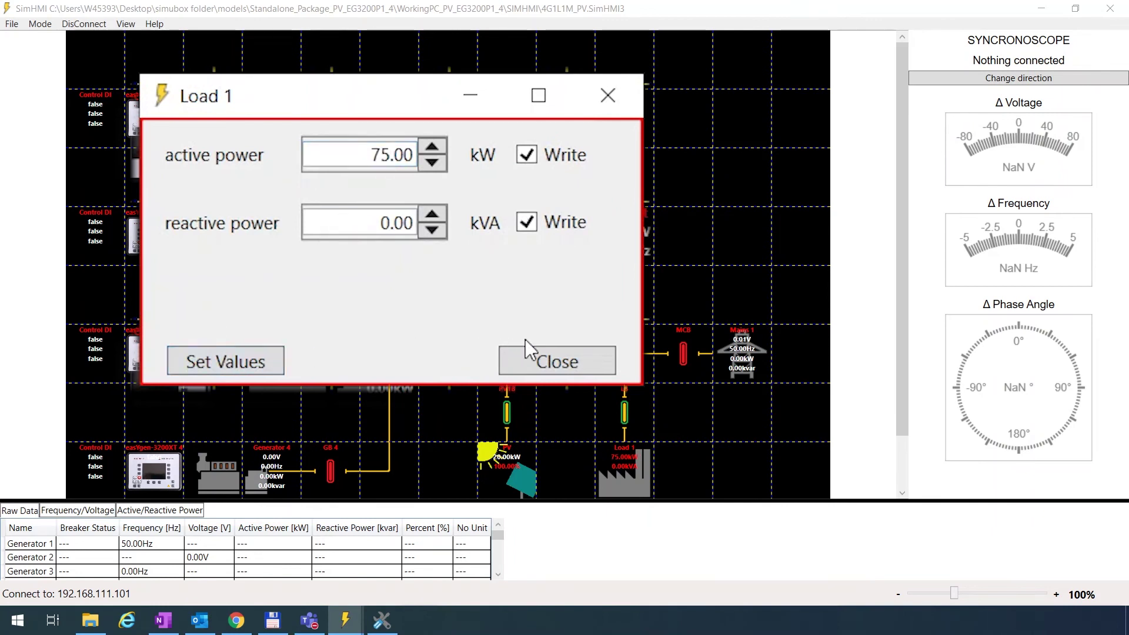
pyautogui.click(529, 357)
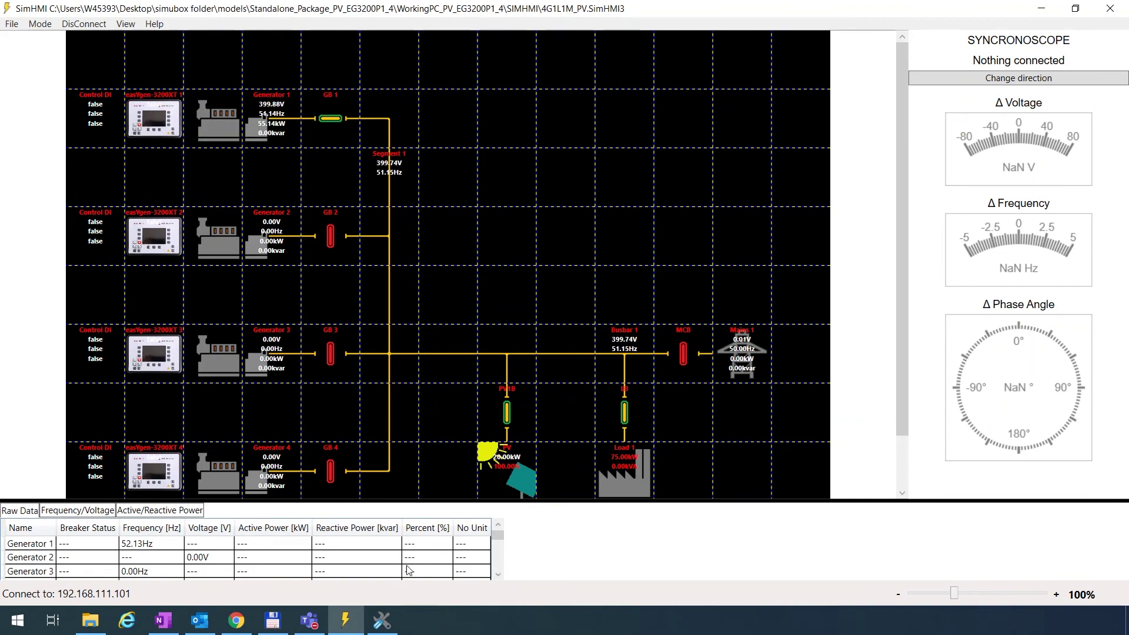
# - Watch ToolKit's PV load ref. 60% indicator light as the gauge settles near 90
pyautogui.click(382, 617)
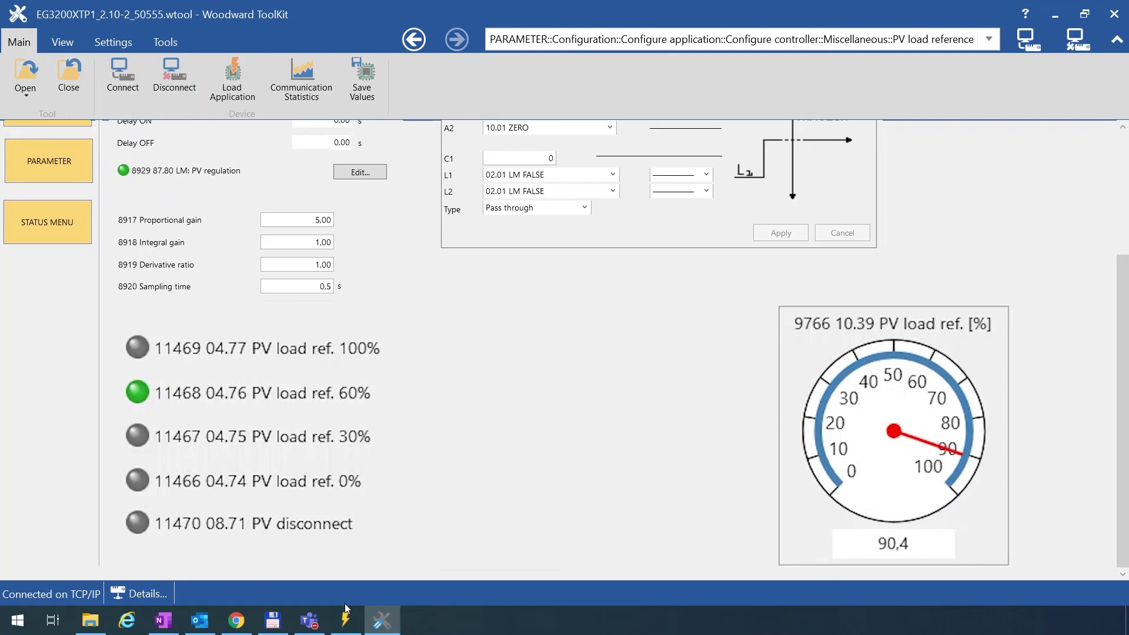
# - Restore Load 1's active power to 100 kW in SimHMI
pyautogui.click(345, 618)
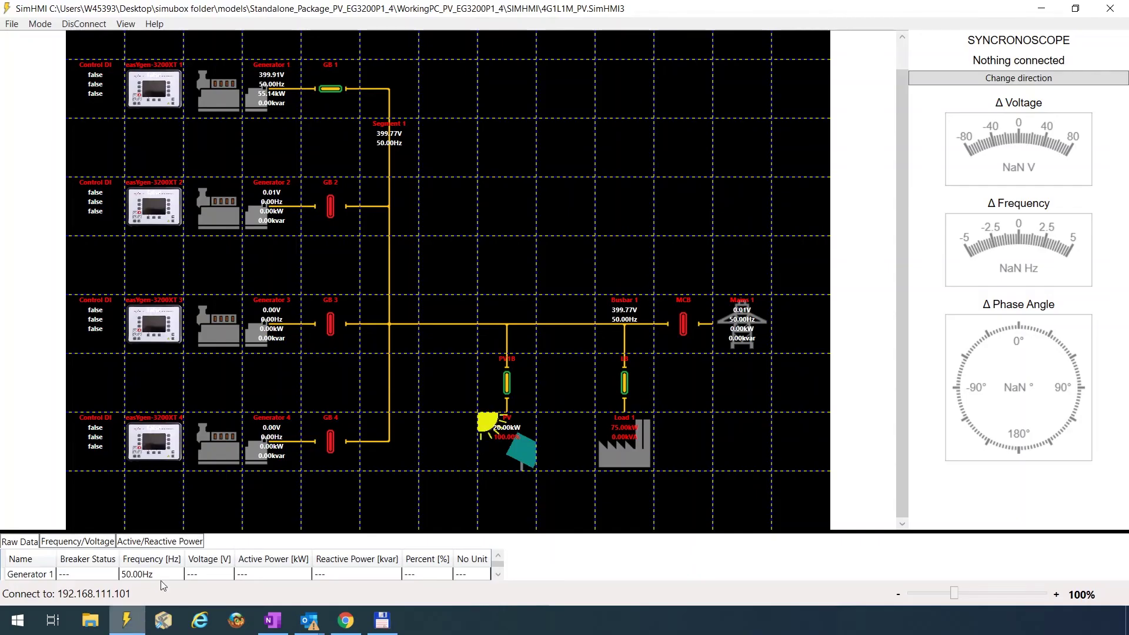
pyautogui.click(627, 430)
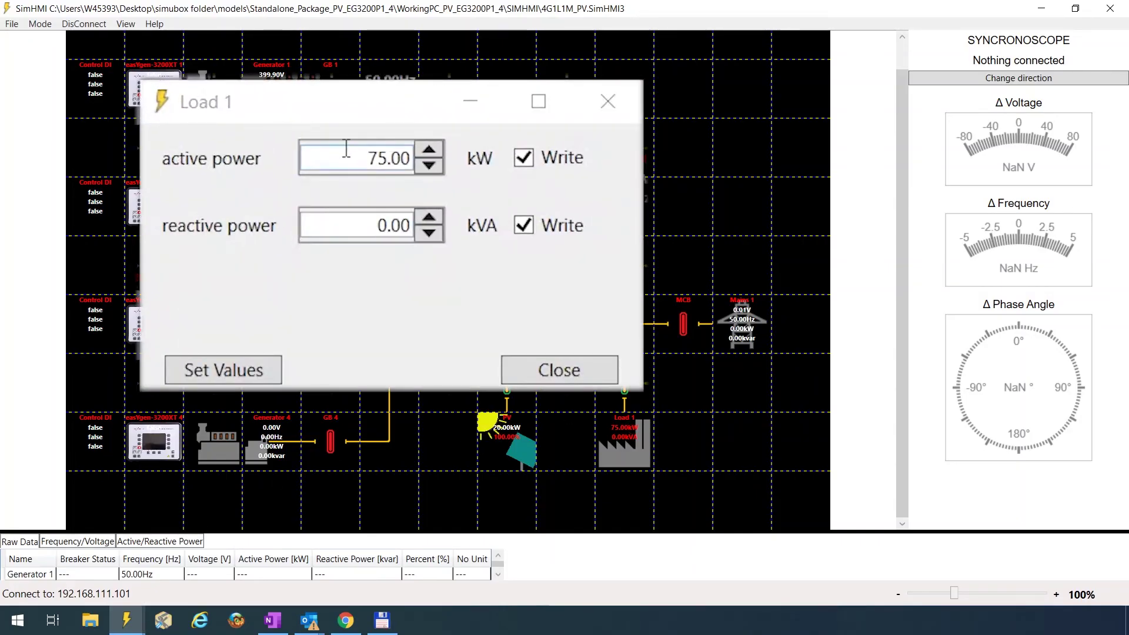
pyautogui.moveTo(378, 158); pyautogui.dragTo(392, 157)
pyautogui.write('100')
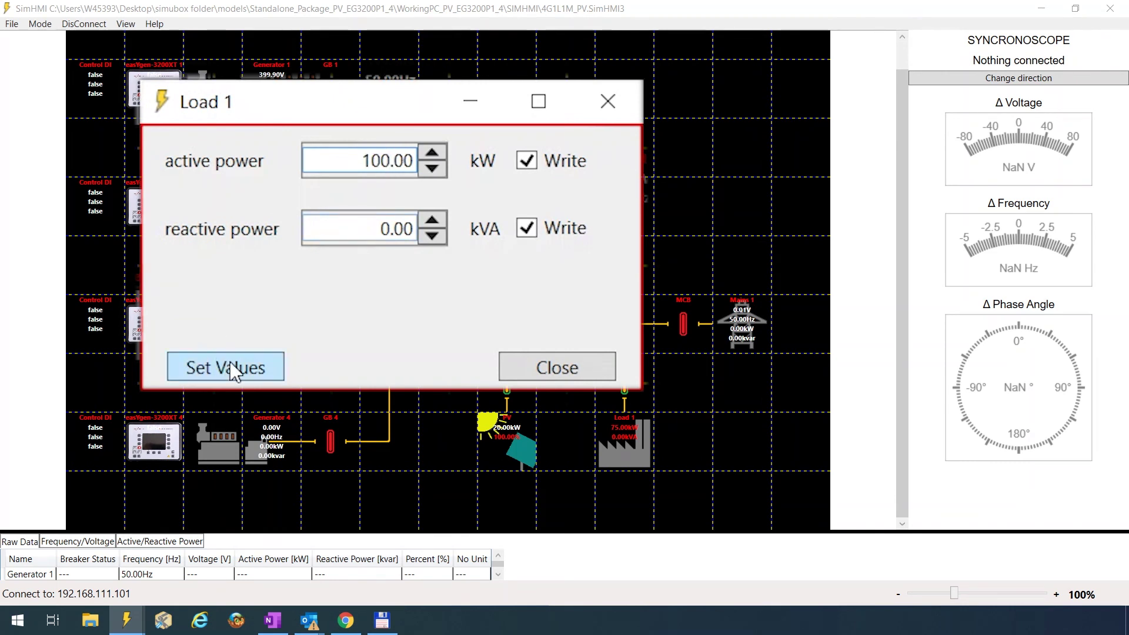
pyautogui.click(247, 368)
pyautogui.click(418, 277)
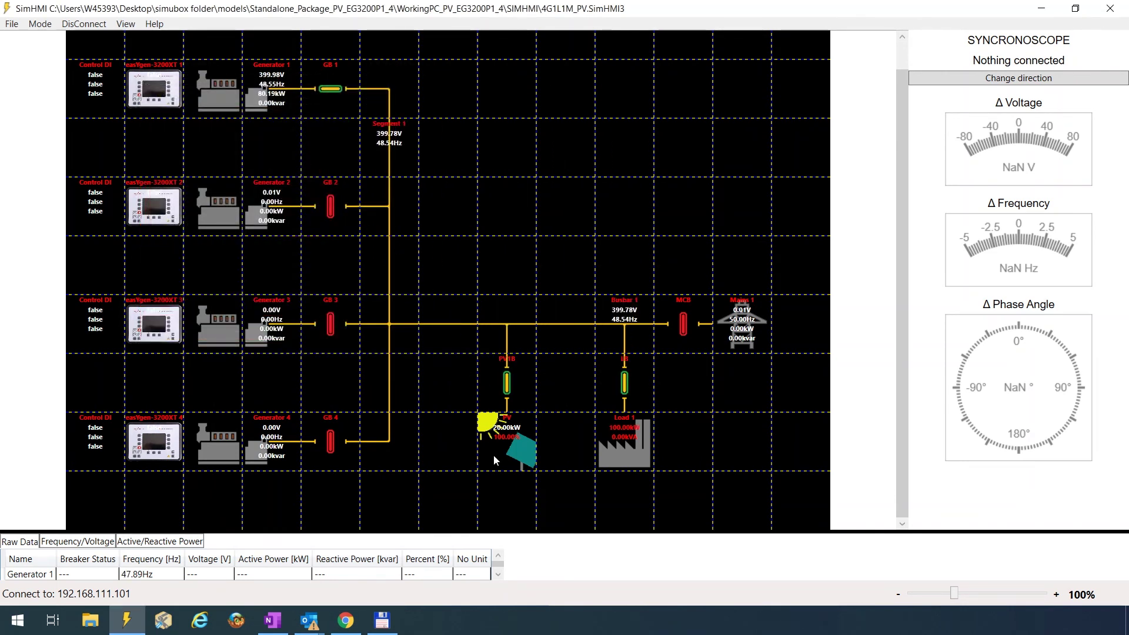